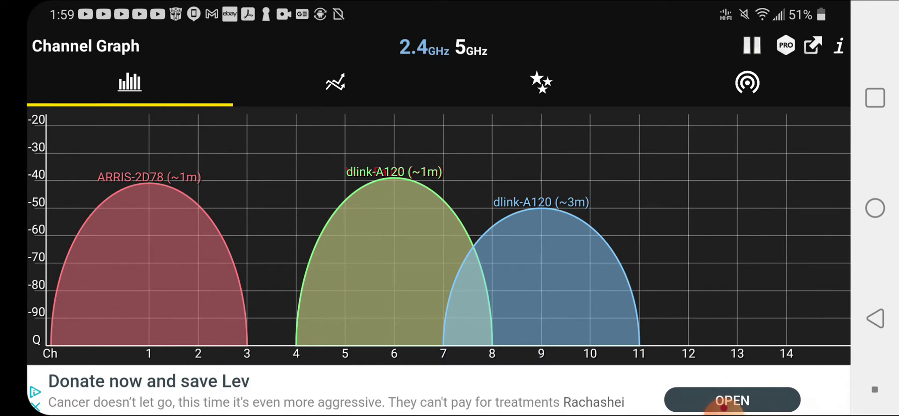
Check the Best Channels ratings, then return to the Channel Graph and switch it to 5 GHz.
left_click(541, 84)
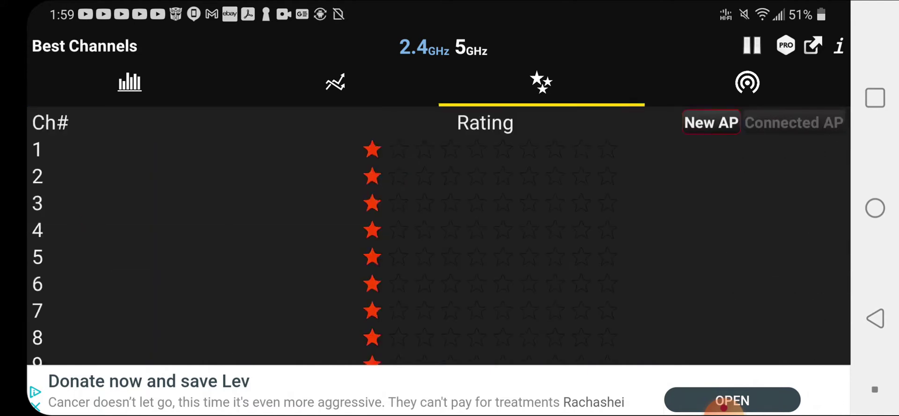
left_click(130, 83)
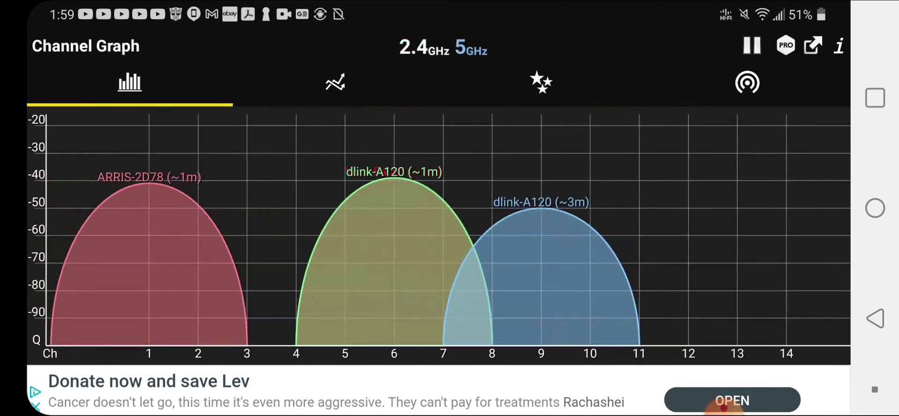
left_click(471, 48)
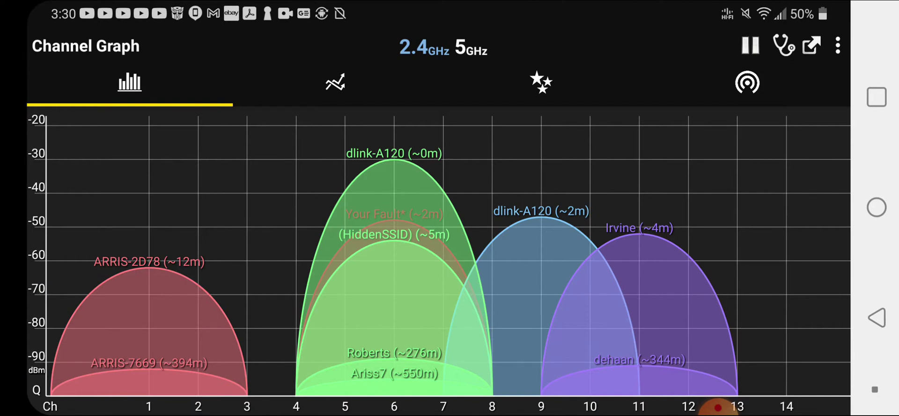
Switch WiFi Analyzer Pro to 5 GHz, list the Access Points, and run WiFi Diagnostics.
left_click(471, 47)
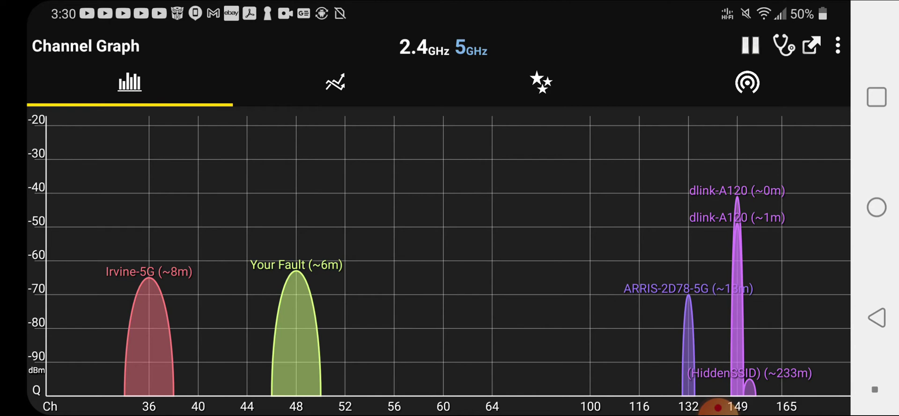
left_click(747, 82)
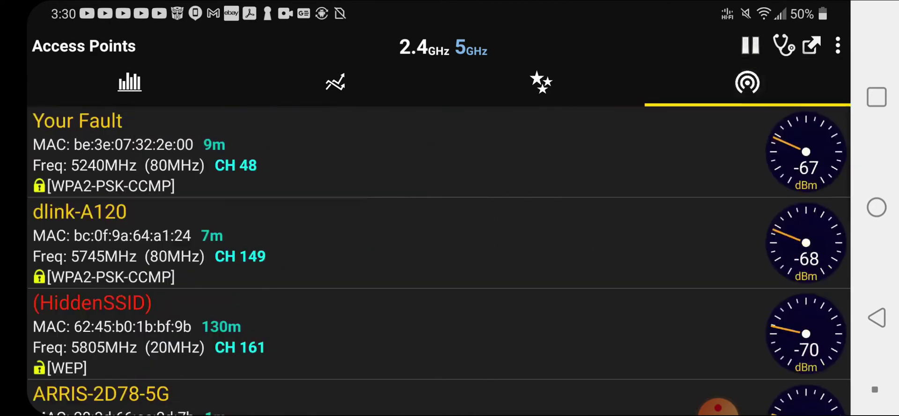
left_click(784, 45)
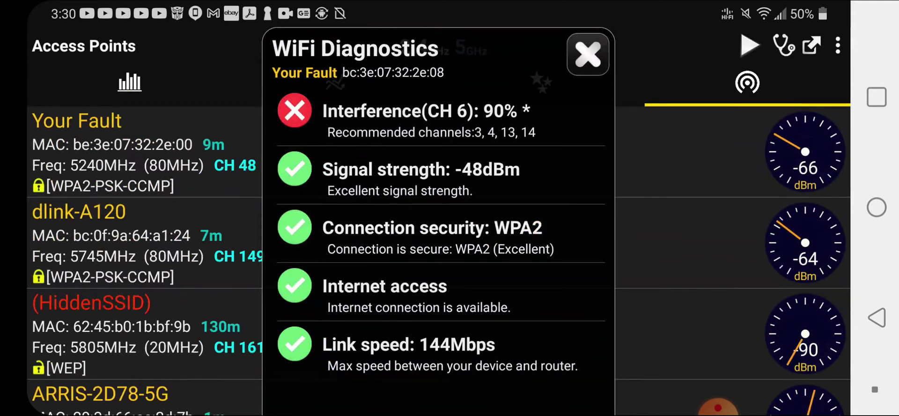
scroll(438, 247, "down", 1)
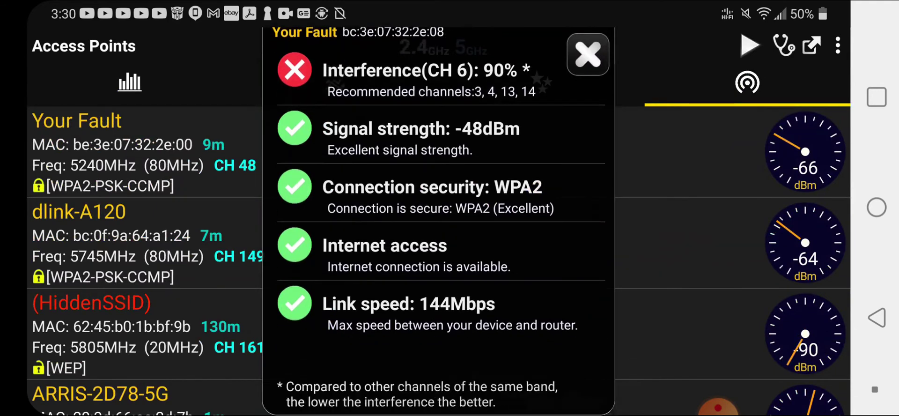